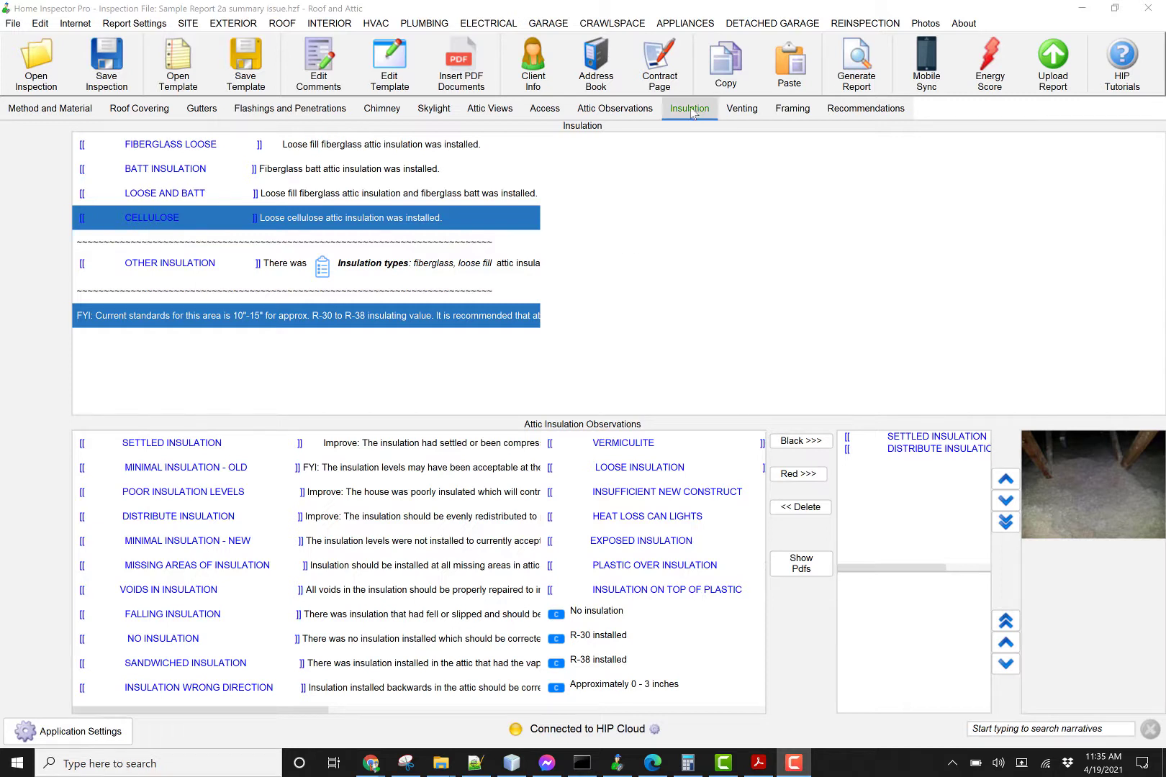
- Find the VERMICULITE narrative with an 'asb' search and link AsbestosGuidance.pdf from Software Demo
click(1010, 728)
text(asbe)
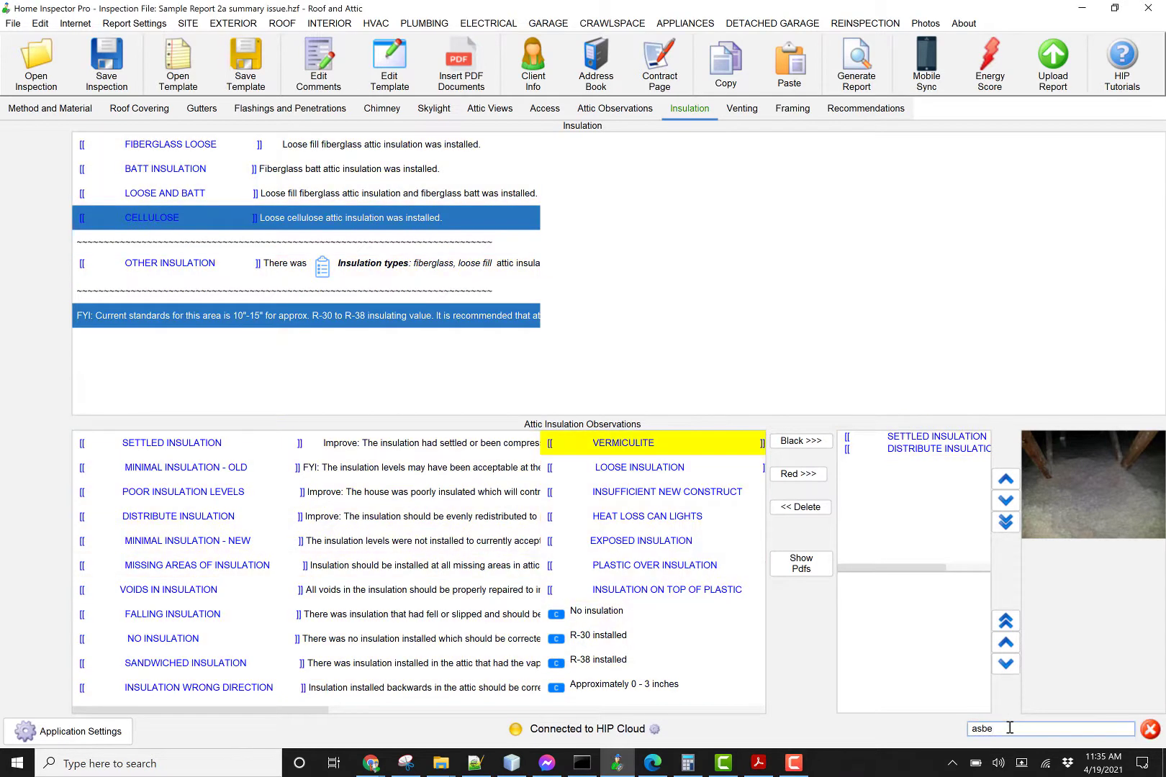
double_click(621, 442)
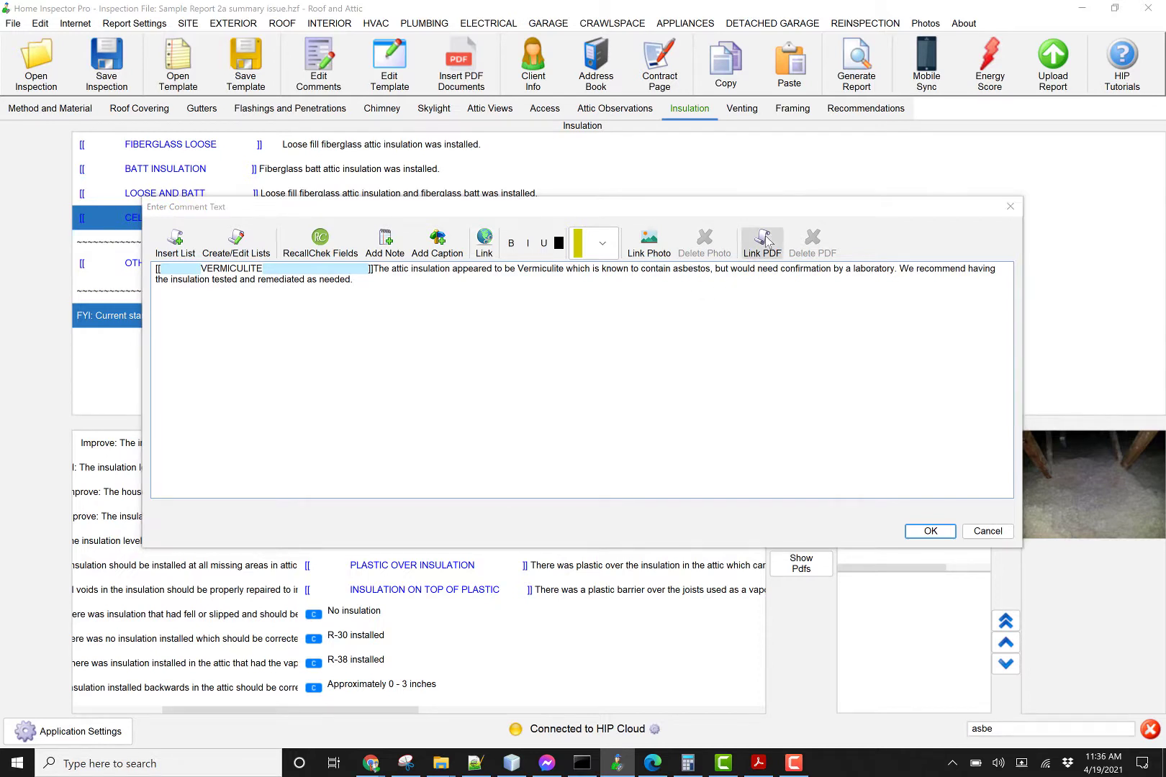
click(763, 241)
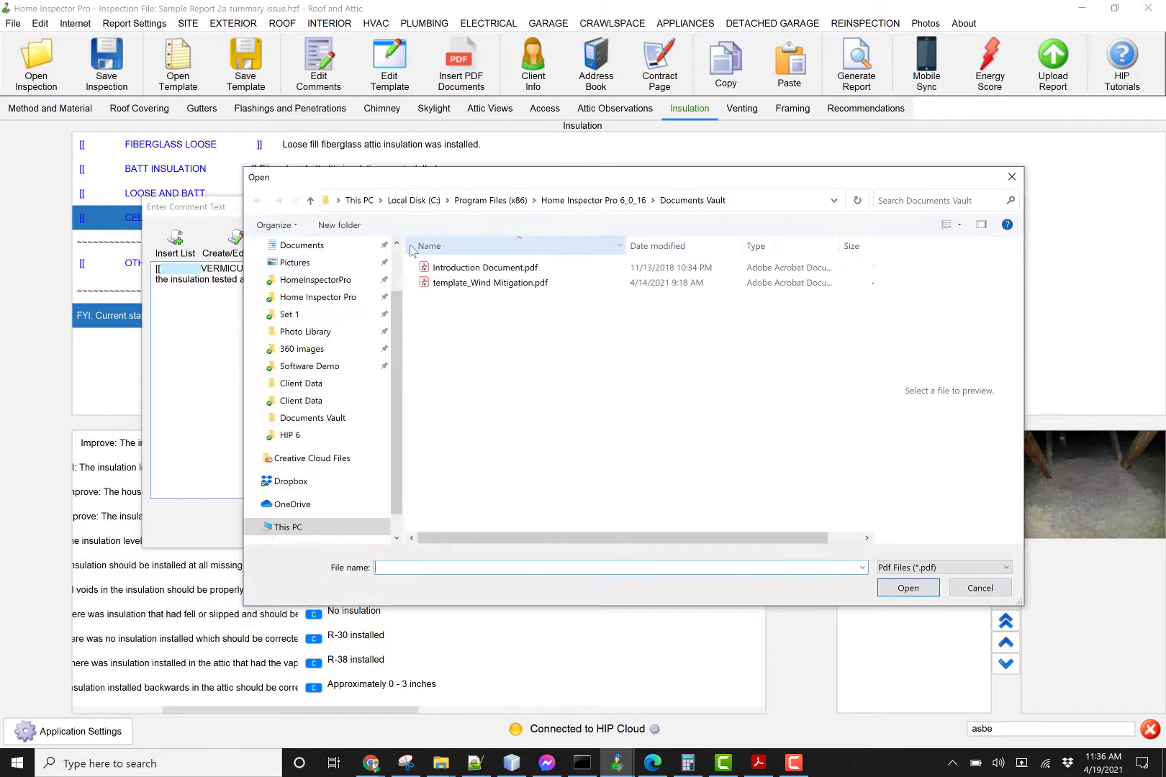
click(328, 370)
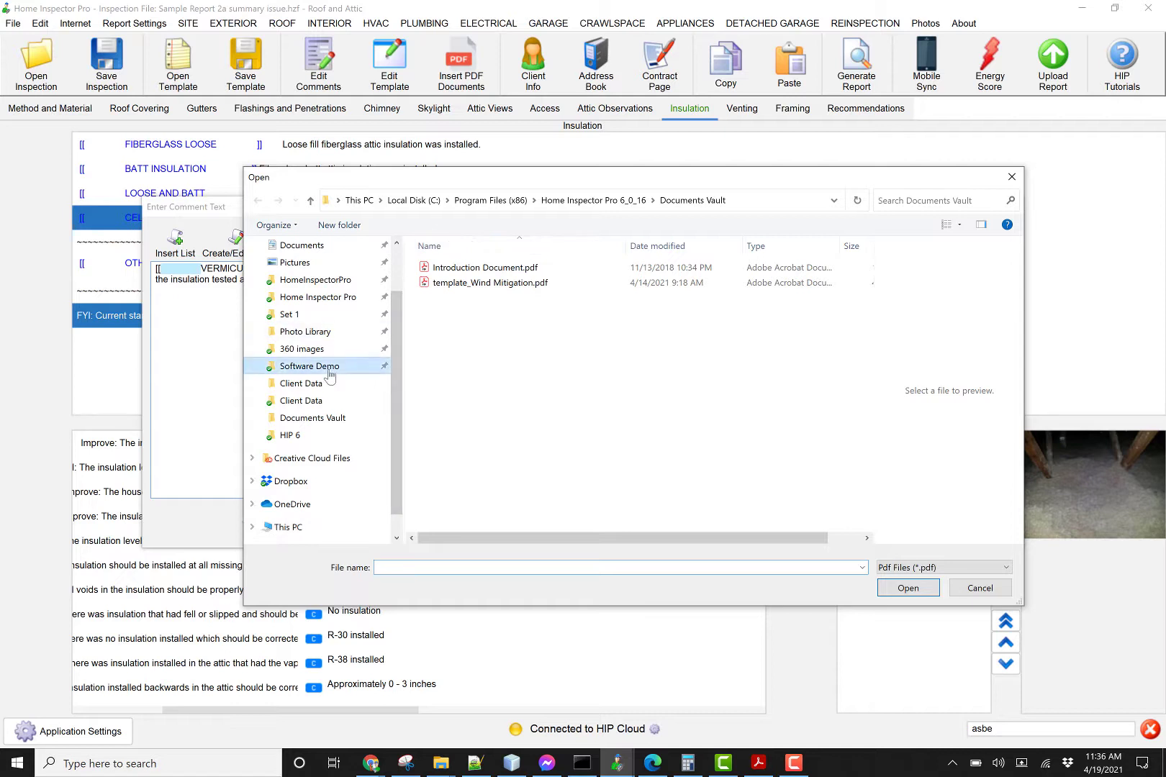
click(452, 270)
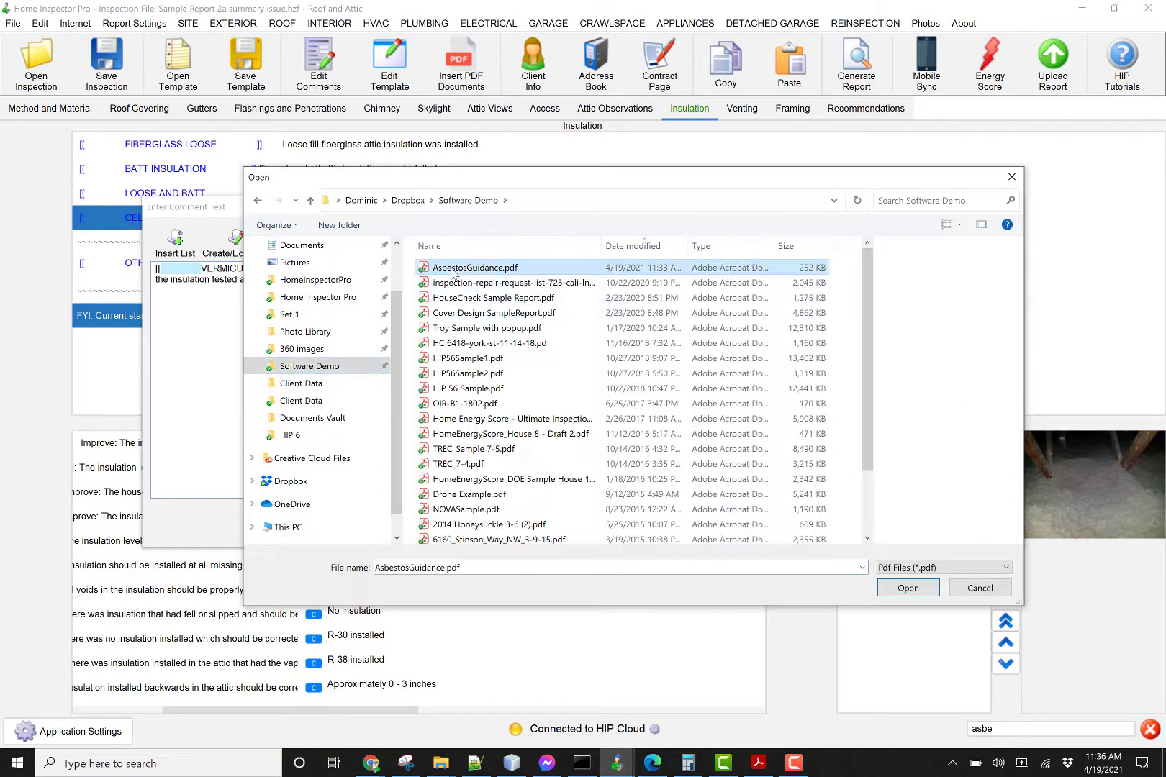
click(906, 588)
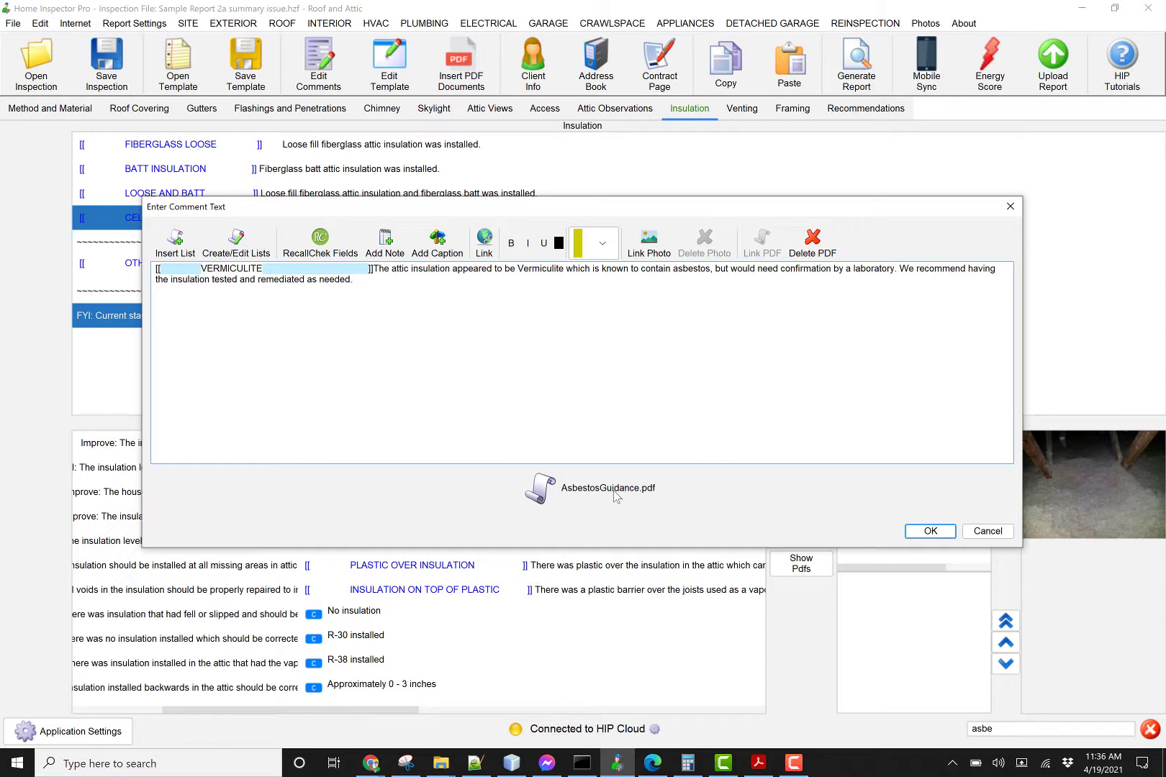
- Save the narrative and add VERMICULITE as a red comment, confirming its linked PDF
click(930, 531)
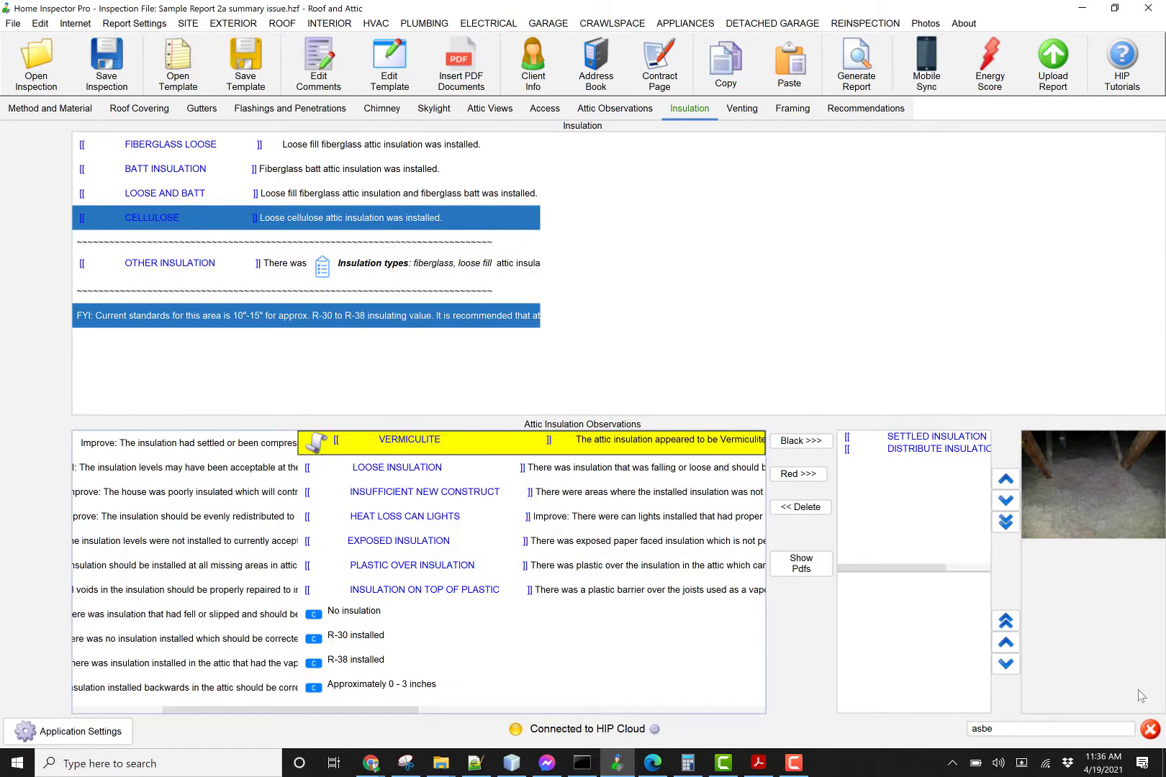
click(1149, 729)
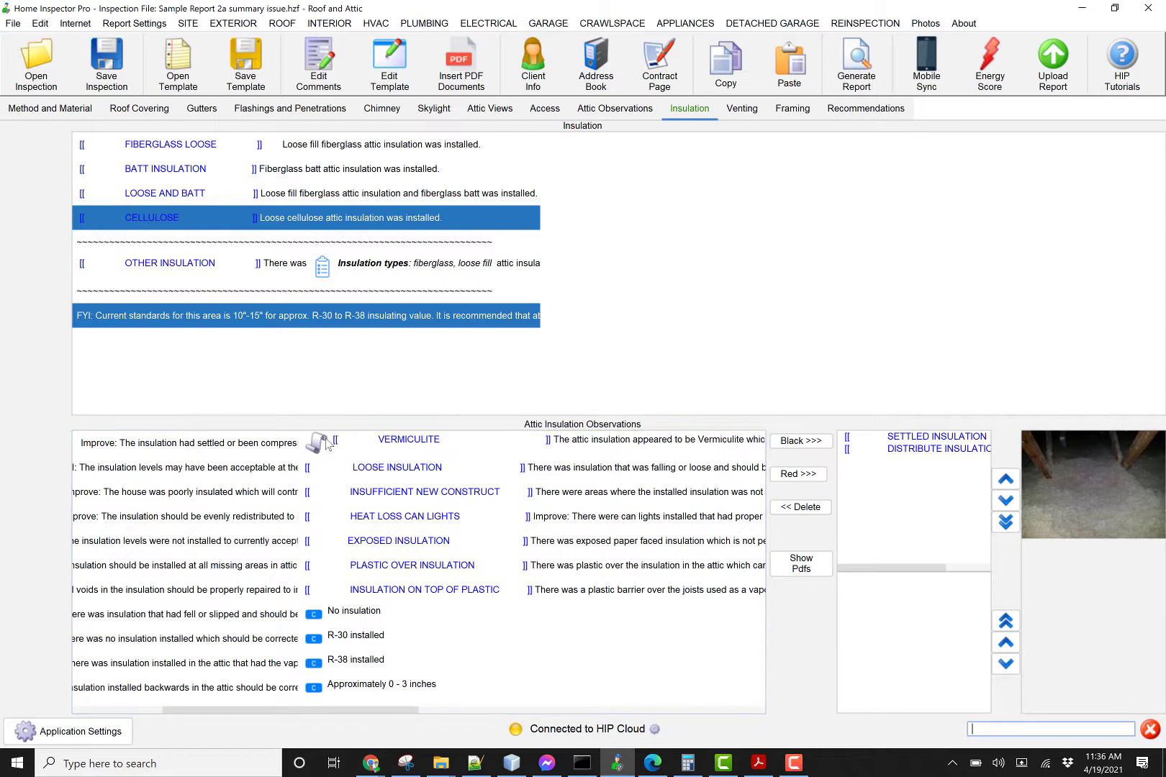
click(347, 442)
click(791, 474)
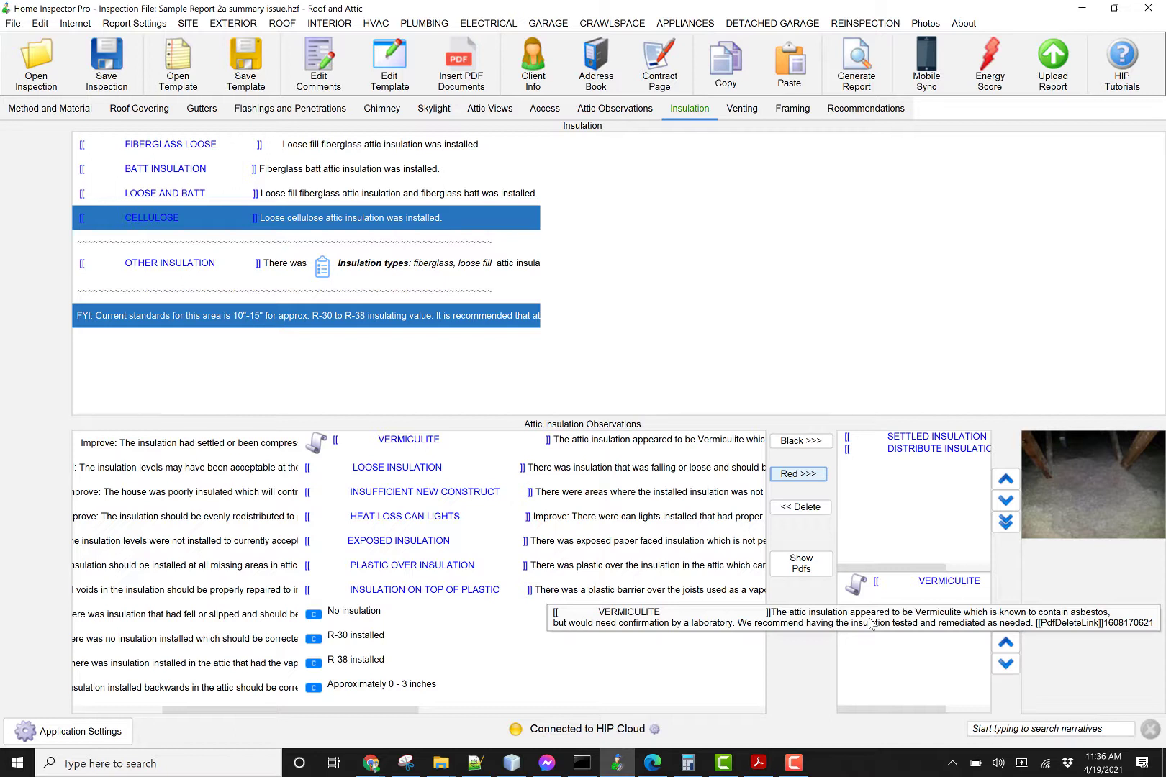
click(813, 566)
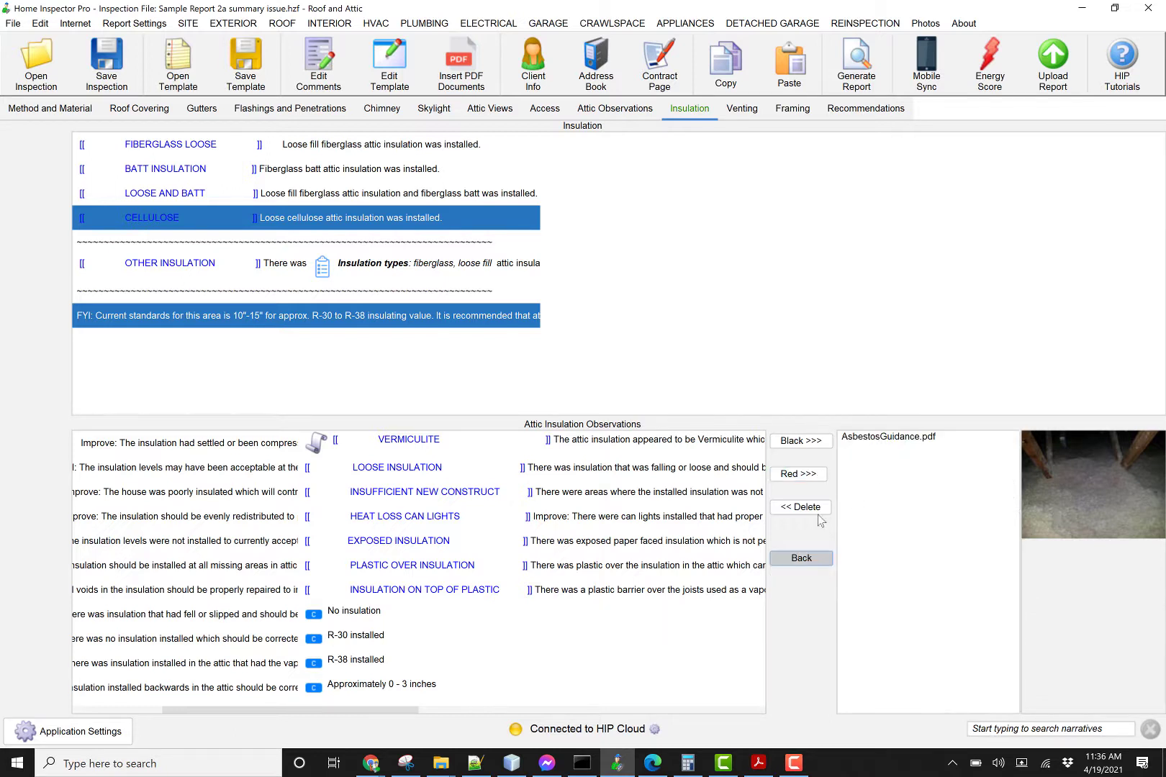
click(808, 560)
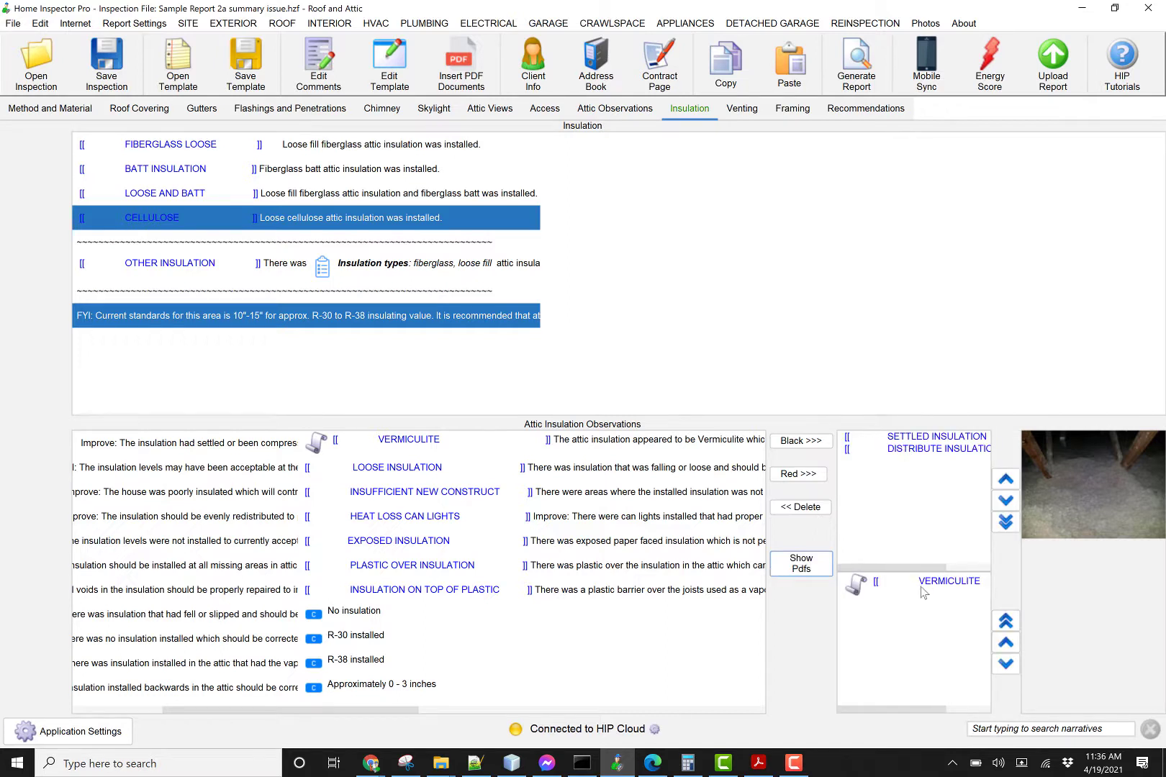
- Generate the inspection report and save it as 'PDF Narrative Test' in Client Reports
click(862, 63)
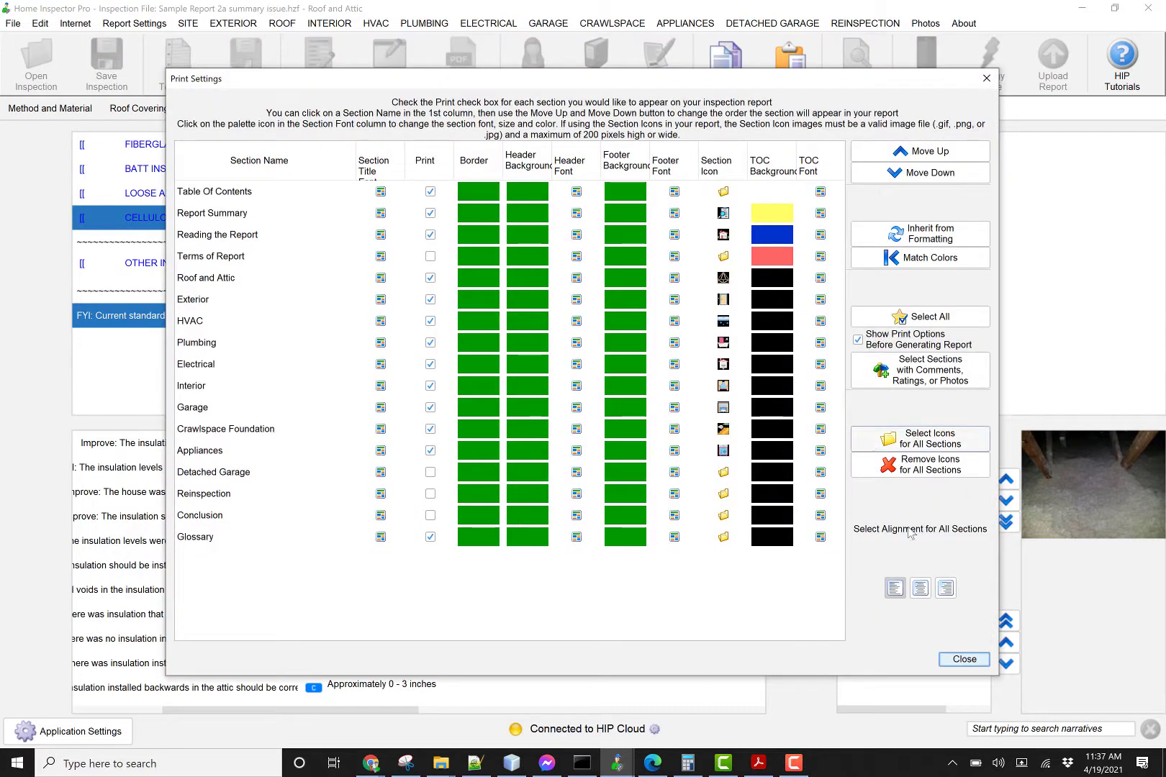
click(964, 659)
text(PDf)
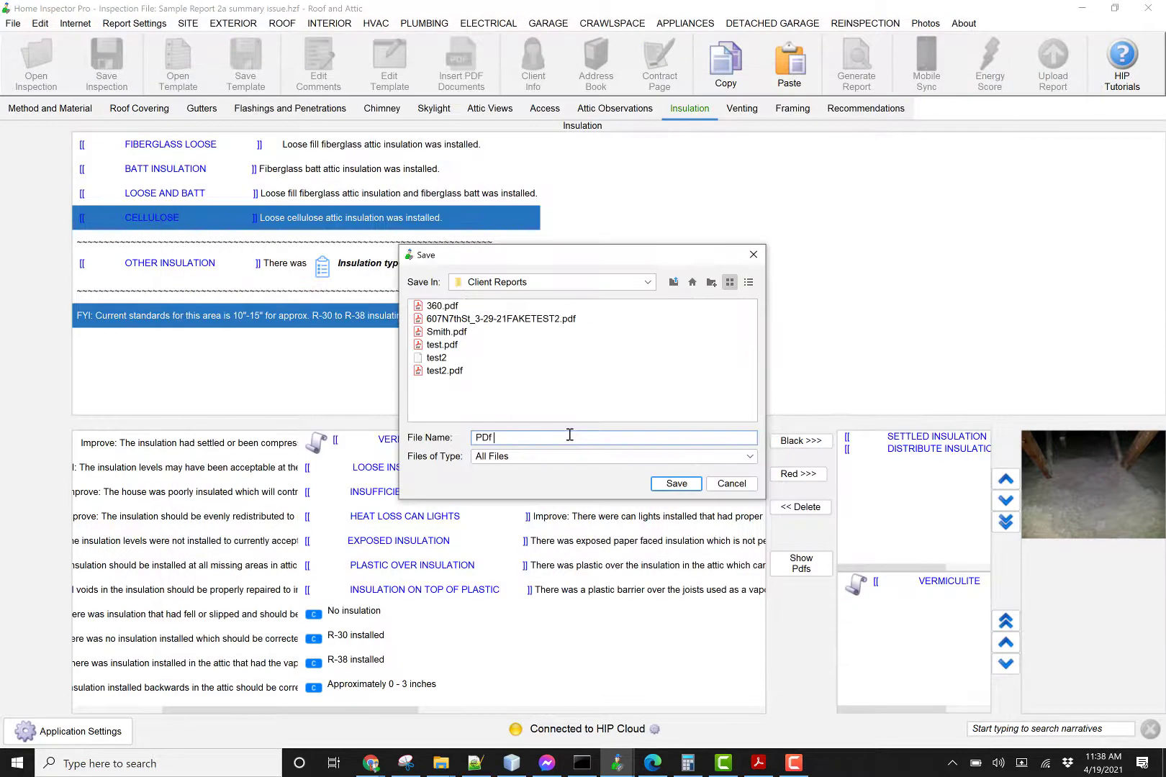
text( Narrative Test.pd)
click(675, 484)
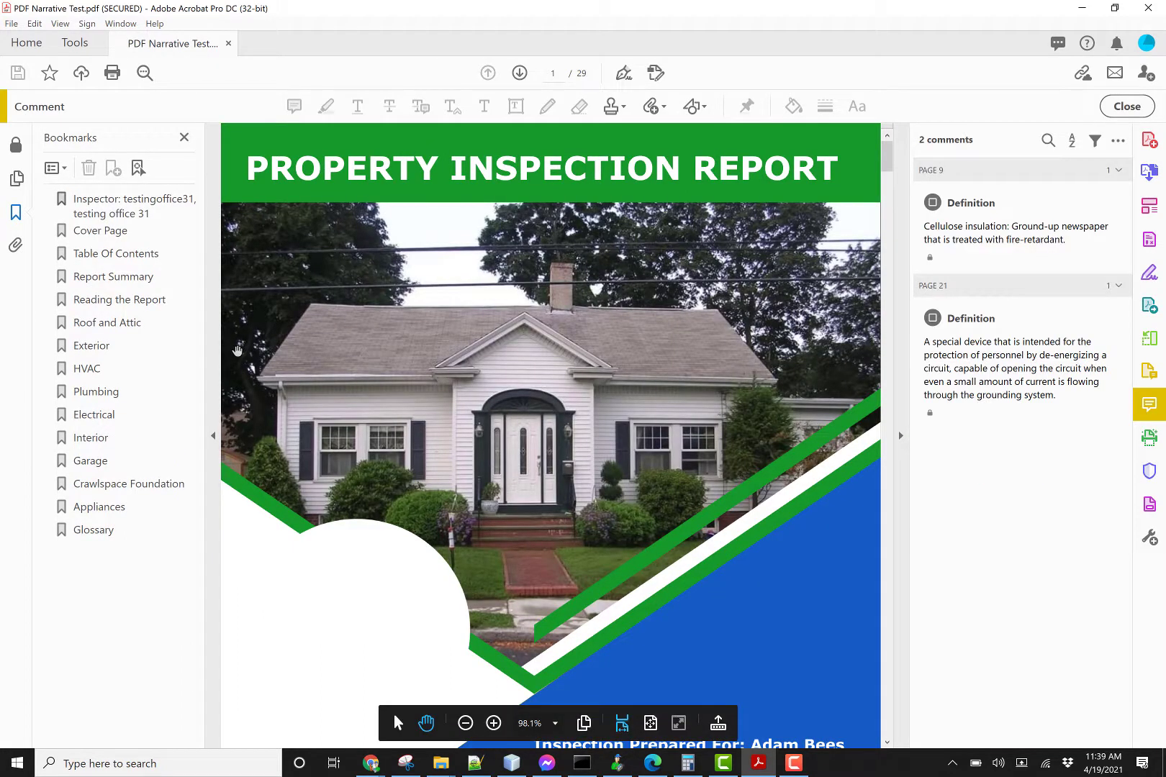
- Go to the Roof and Attic bookmark and scroll to section 8, Attic Insulation Observations
click(143, 331)
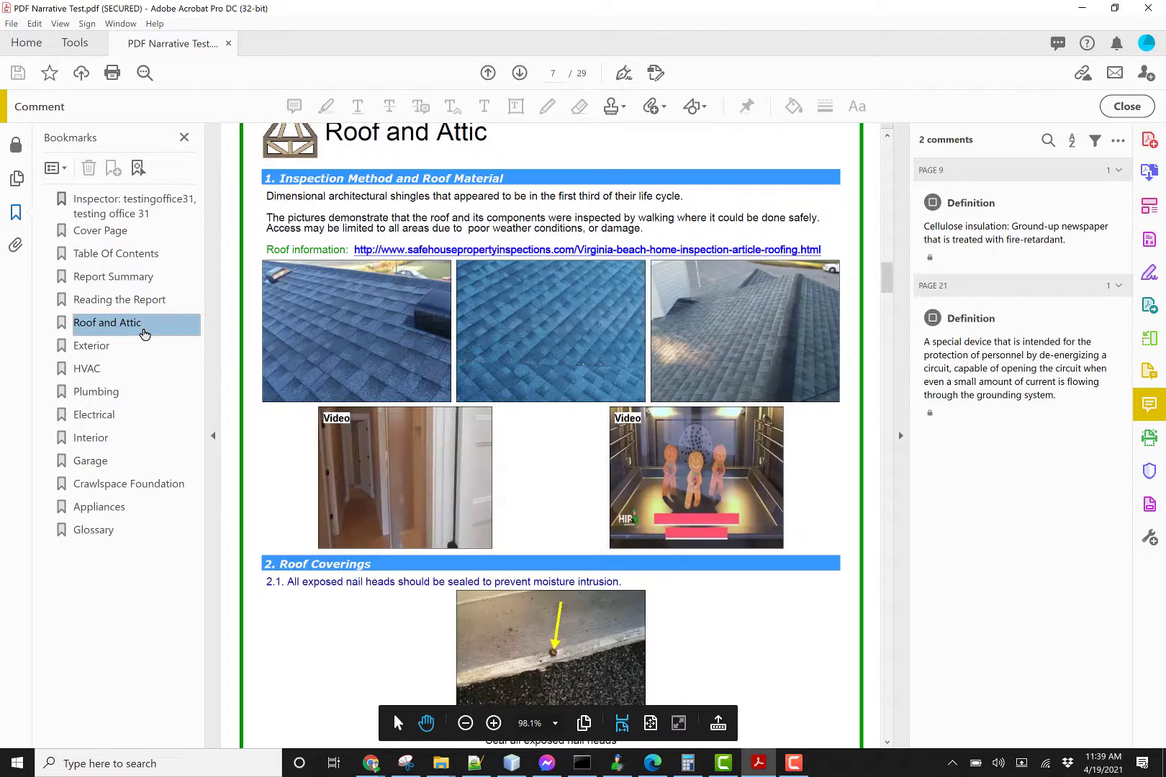
scroll(422, 490, down, 2)
scroll(422, 490, down, 10)
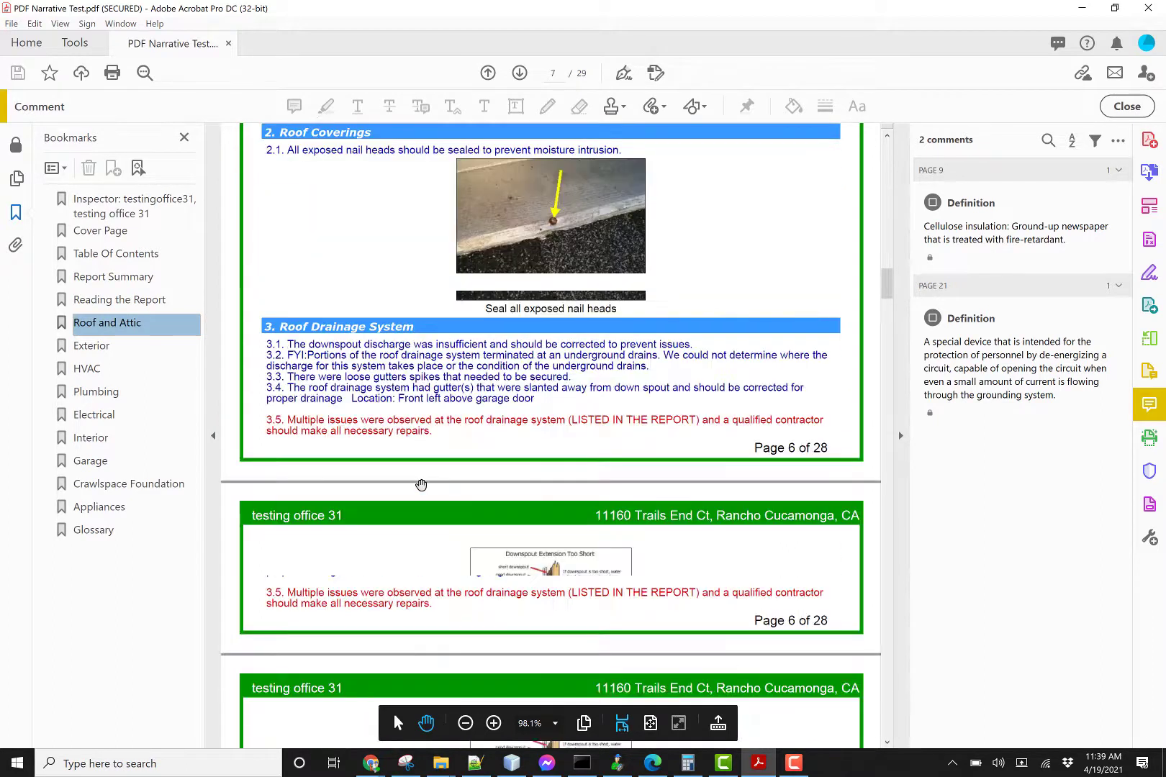
scroll(421, 484, down, 11)
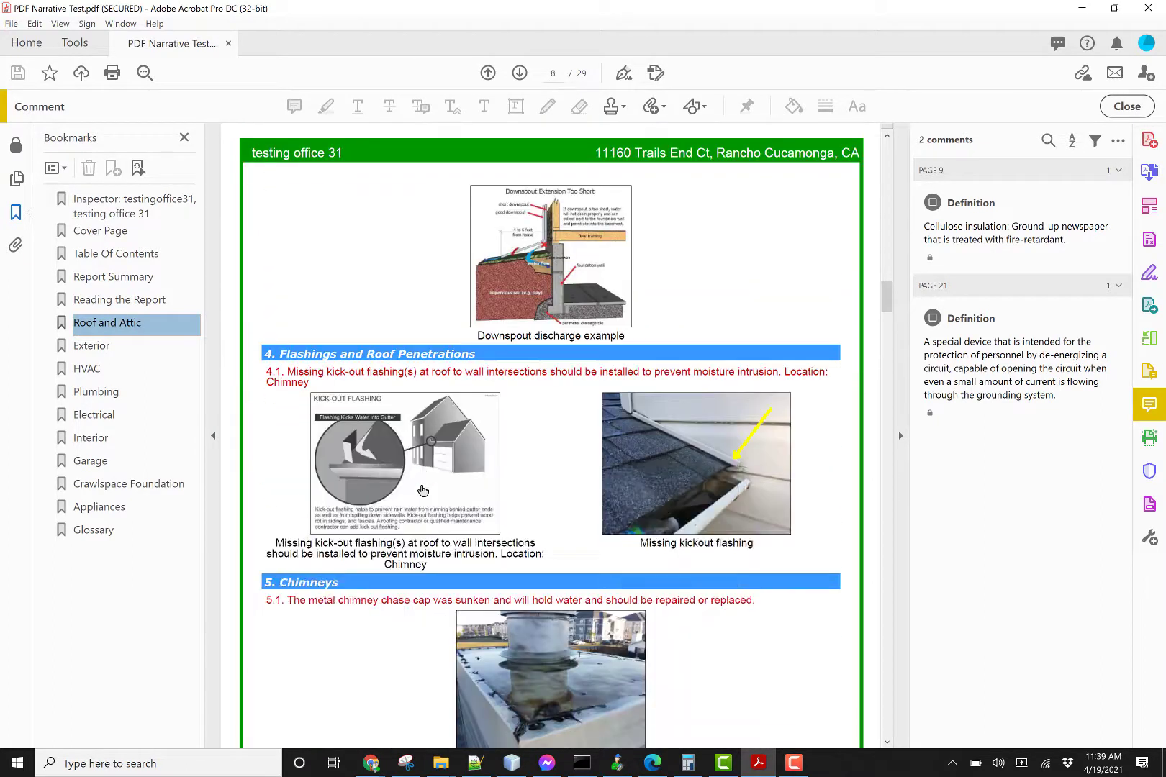
scroll(421, 484, down, 8)
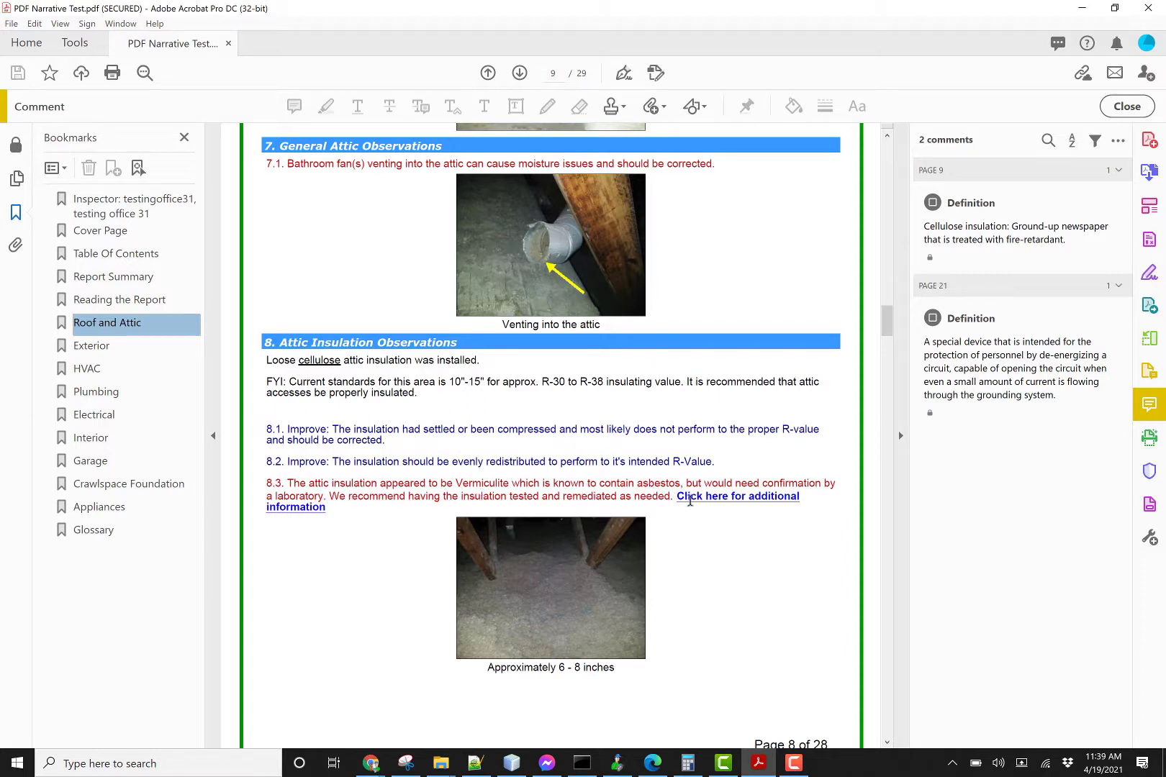
- Follow the vermiculite comment's additional-information link and scroll through the asbestos pages to Exterior
click(744, 503)
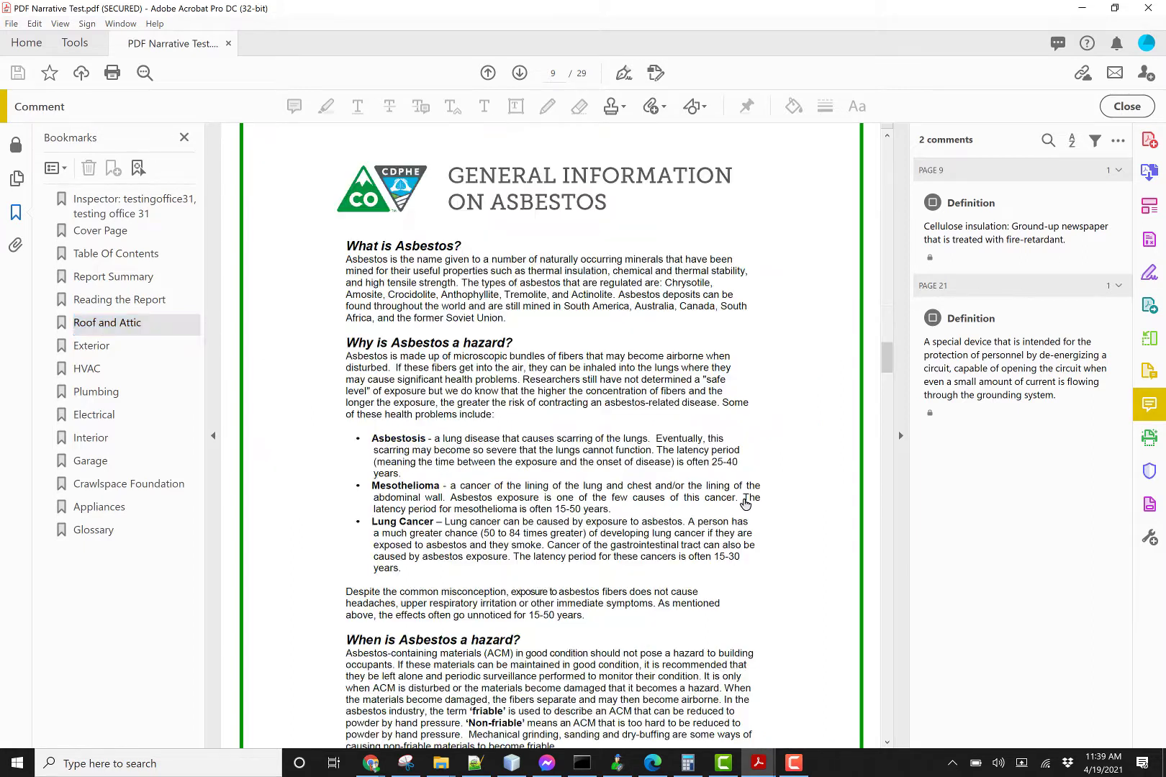
scroll(501, 328, up, 2)
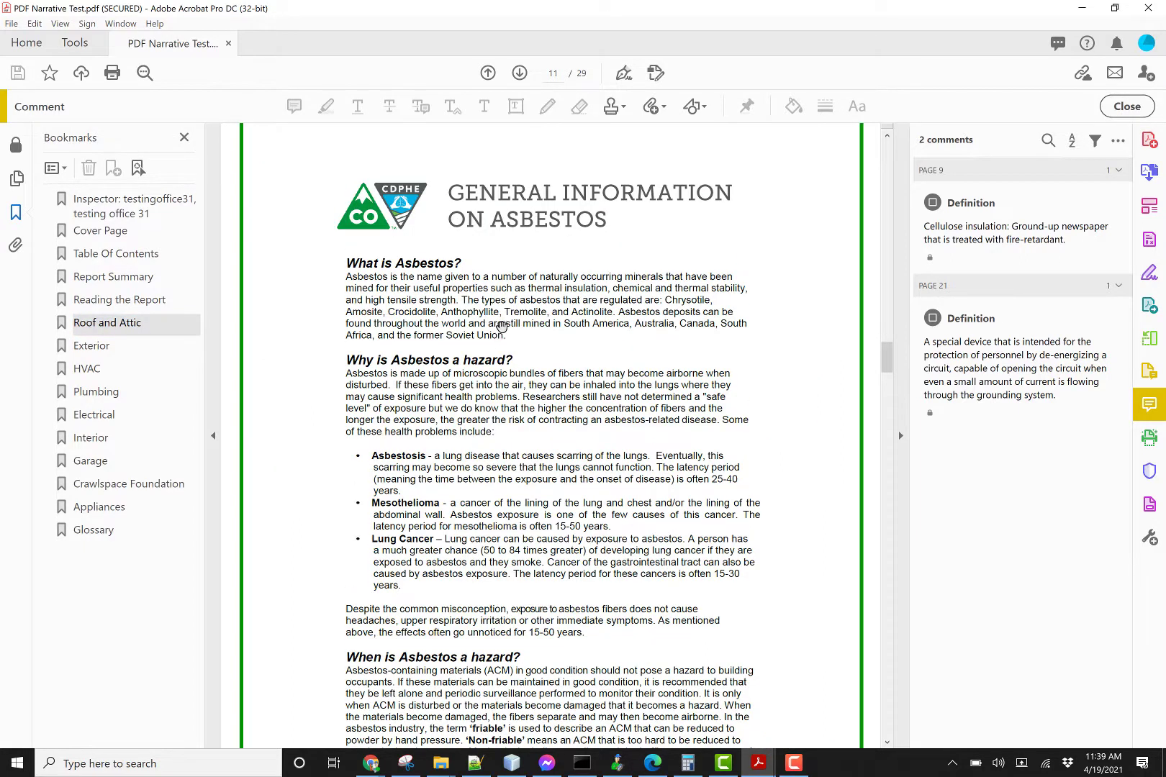
scroll(501, 328, up, 1)
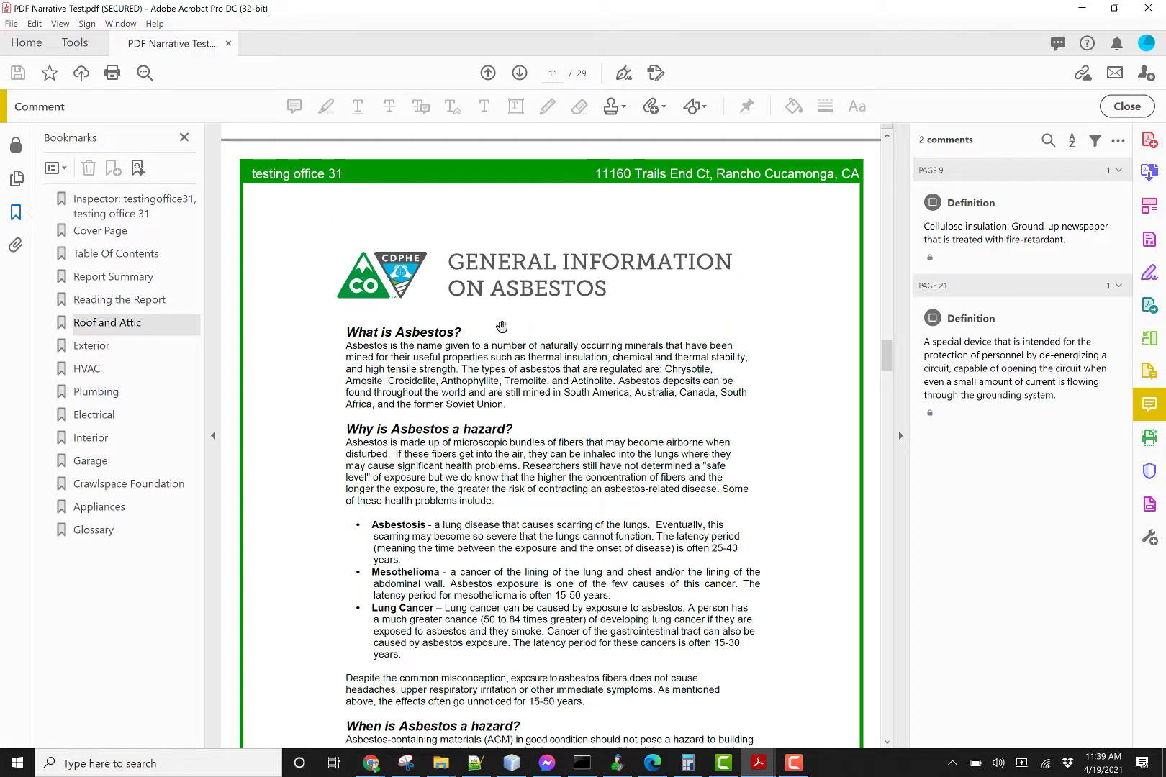
scroll(501, 328, down, 2)
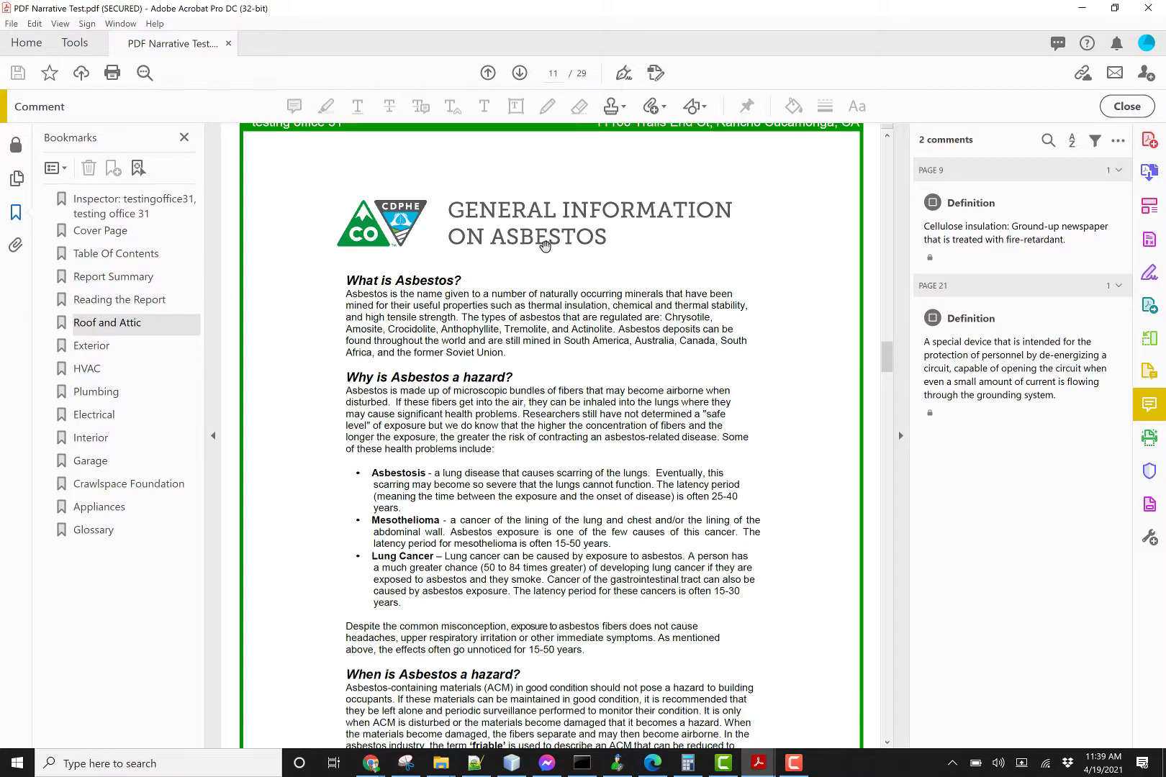
scroll(562, 332, down, 13)
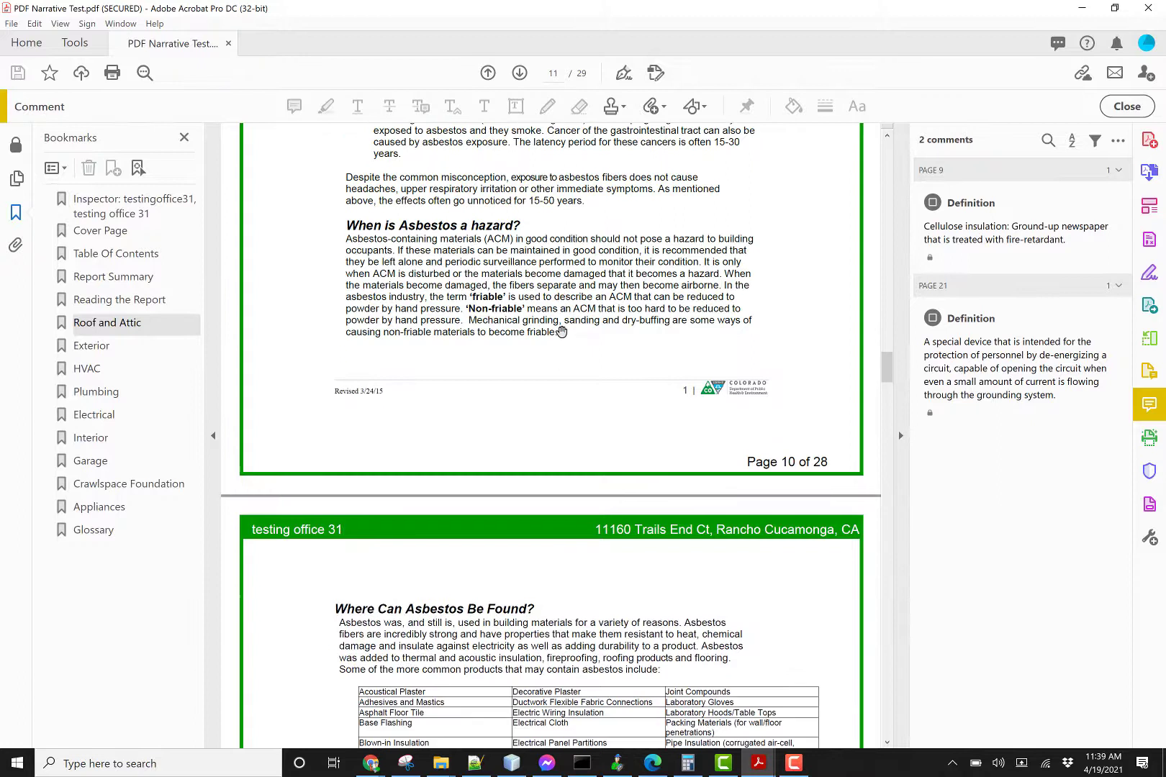
scroll(562, 332, down, 13)
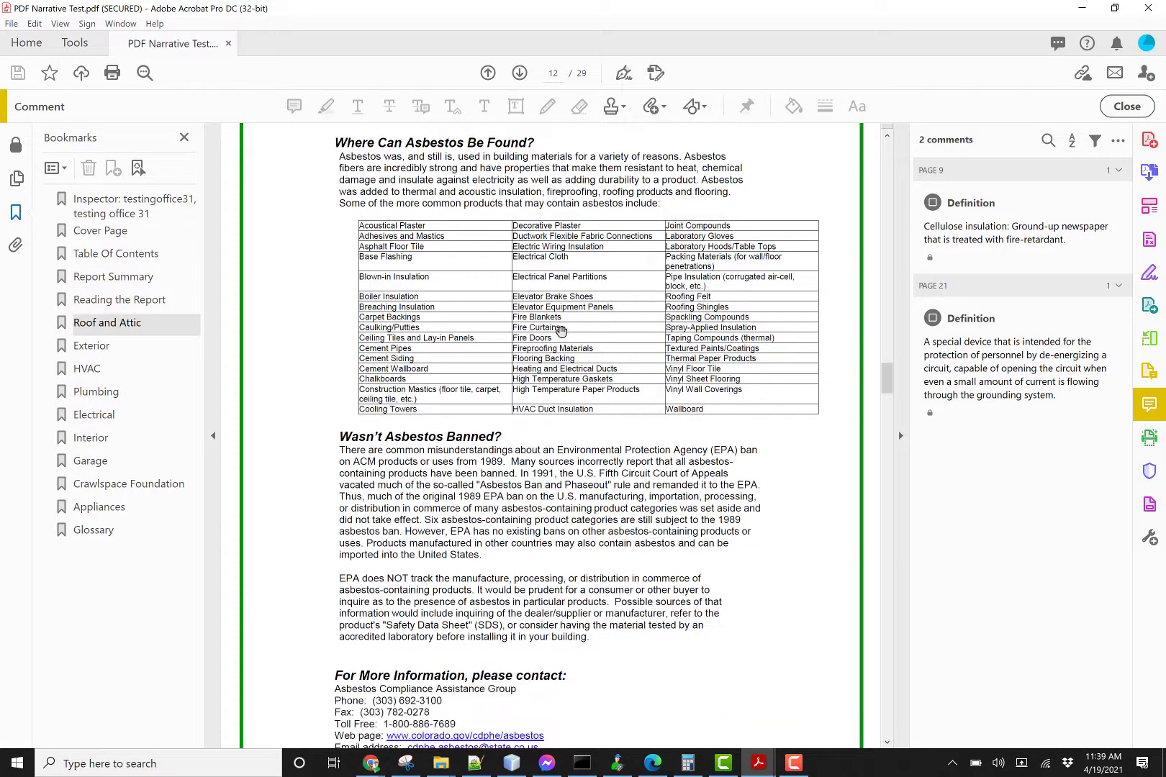
scroll(561, 332, down, 6)
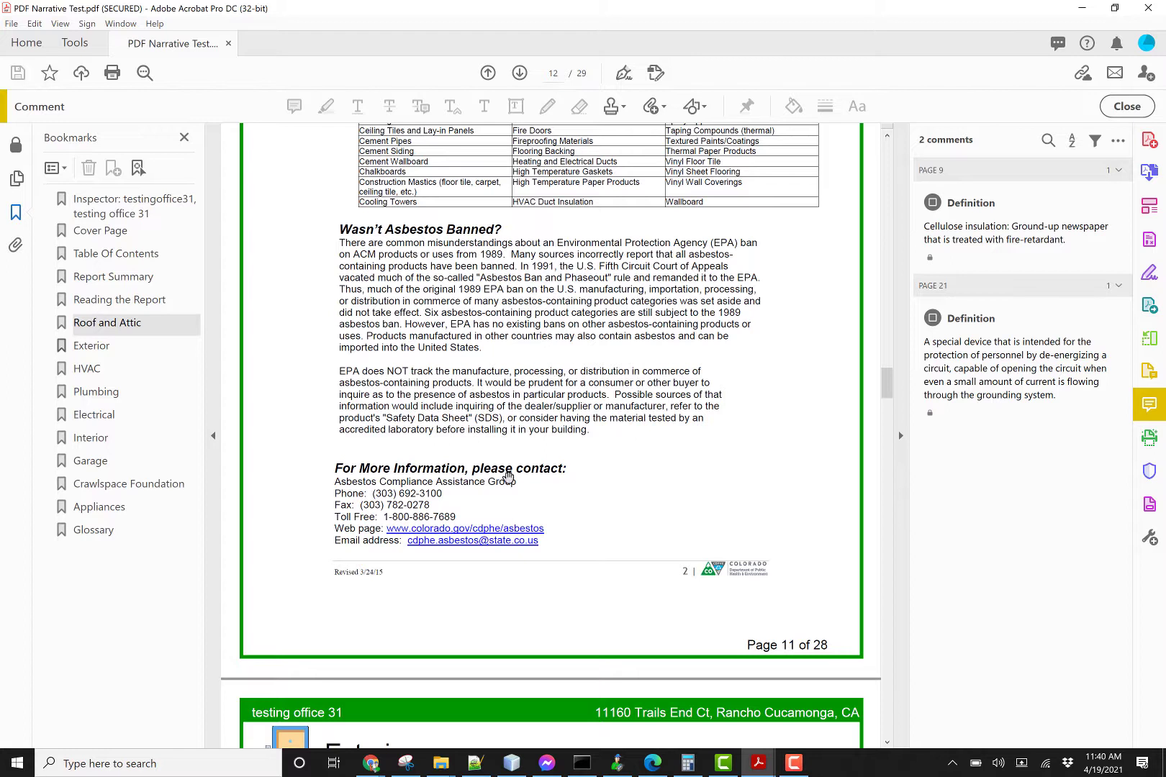
scroll(588, 408, up, 15)
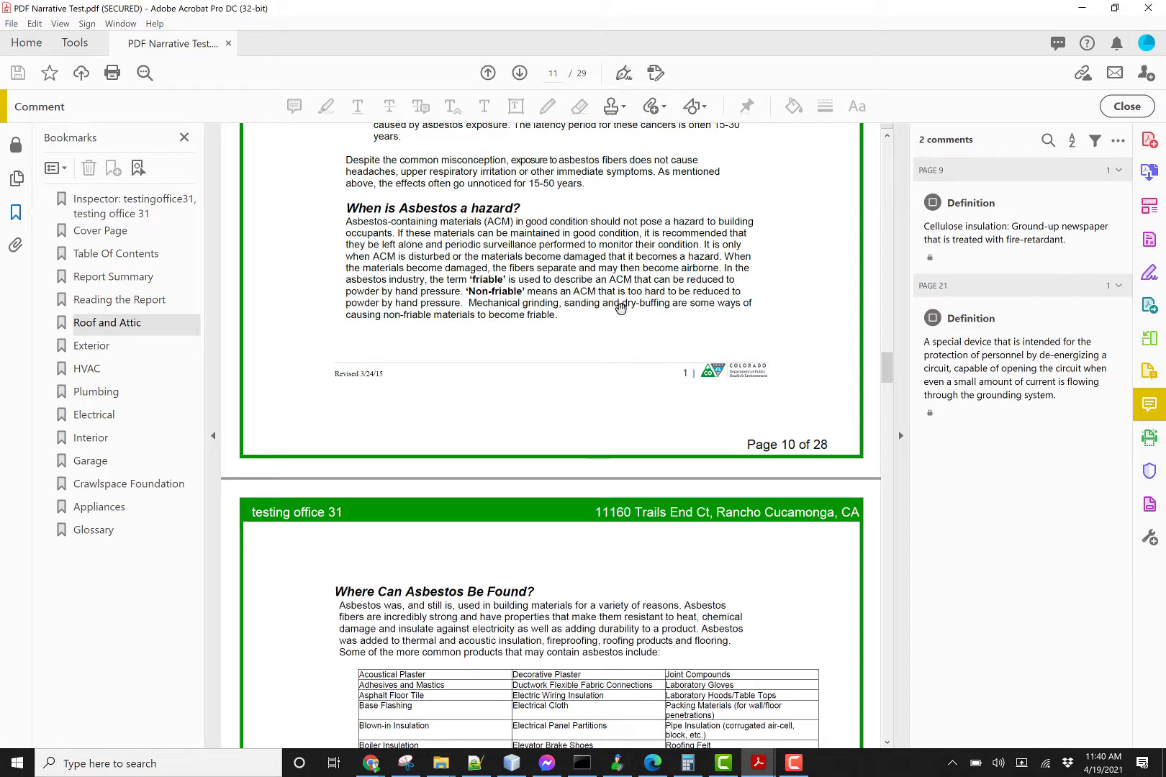
scroll(620, 308, up, 10)
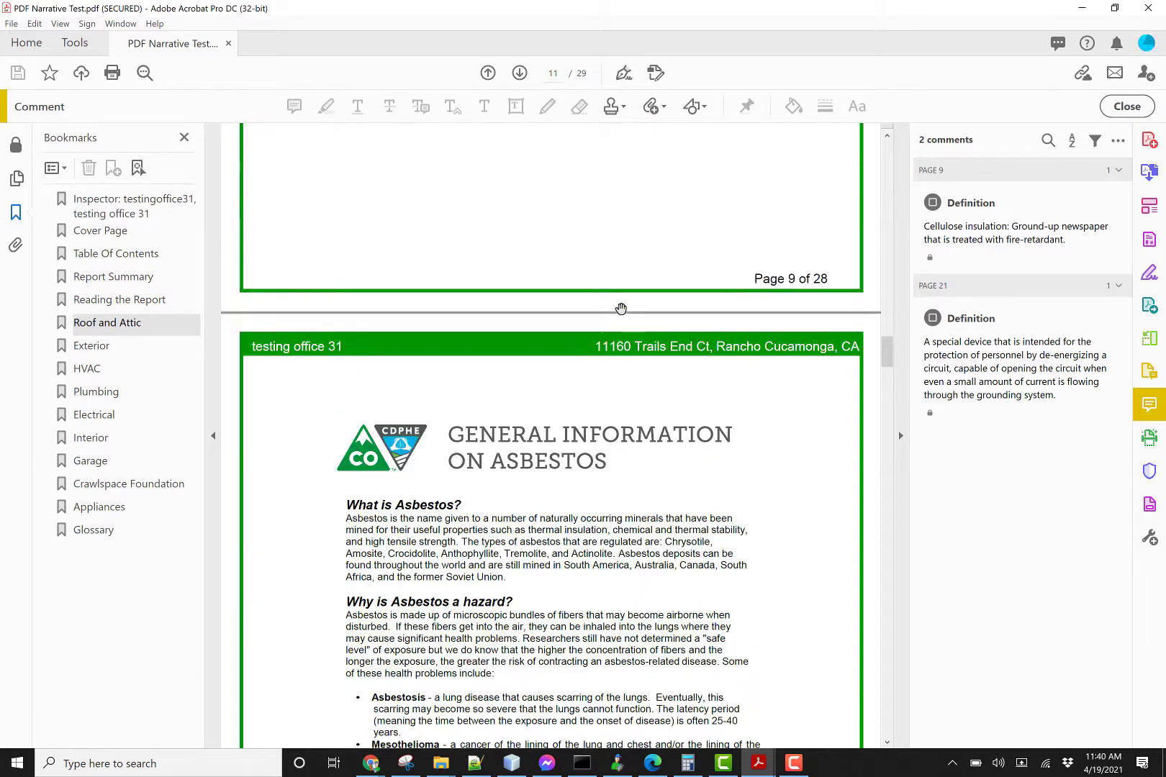
scroll(620, 308, up, 8)
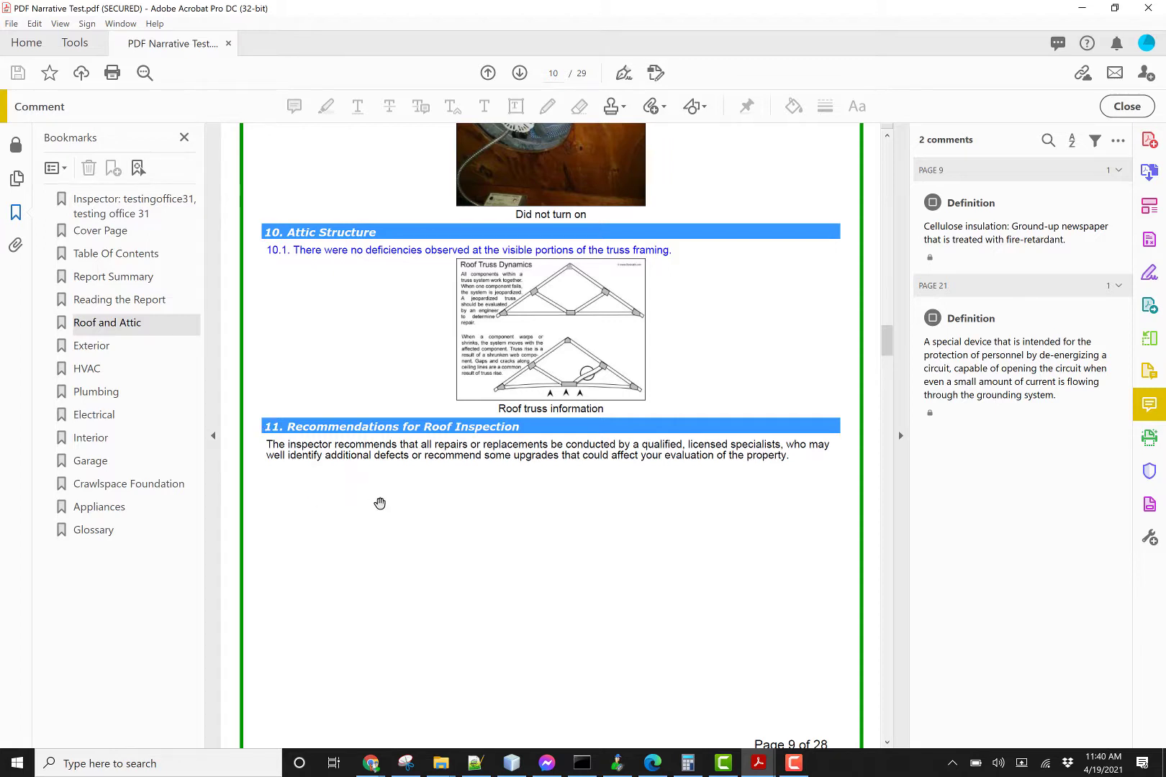
scroll(380, 503, down, 15)
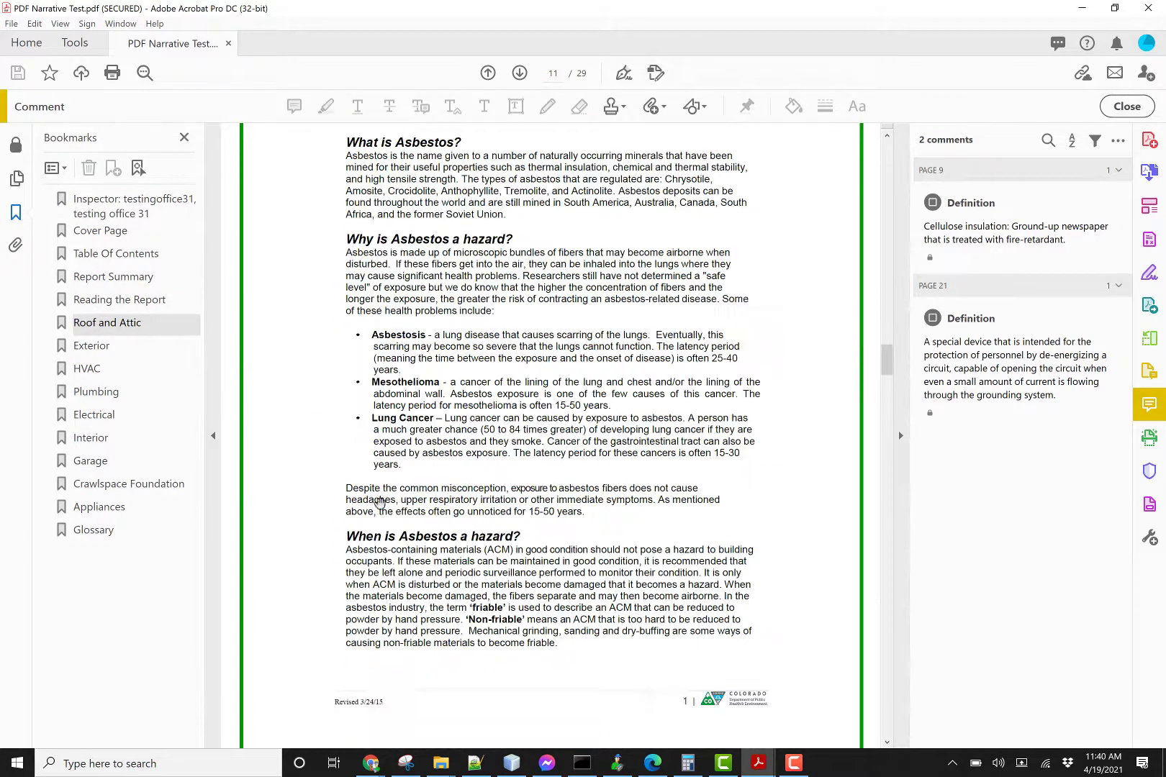
scroll(380, 502, down, 15)
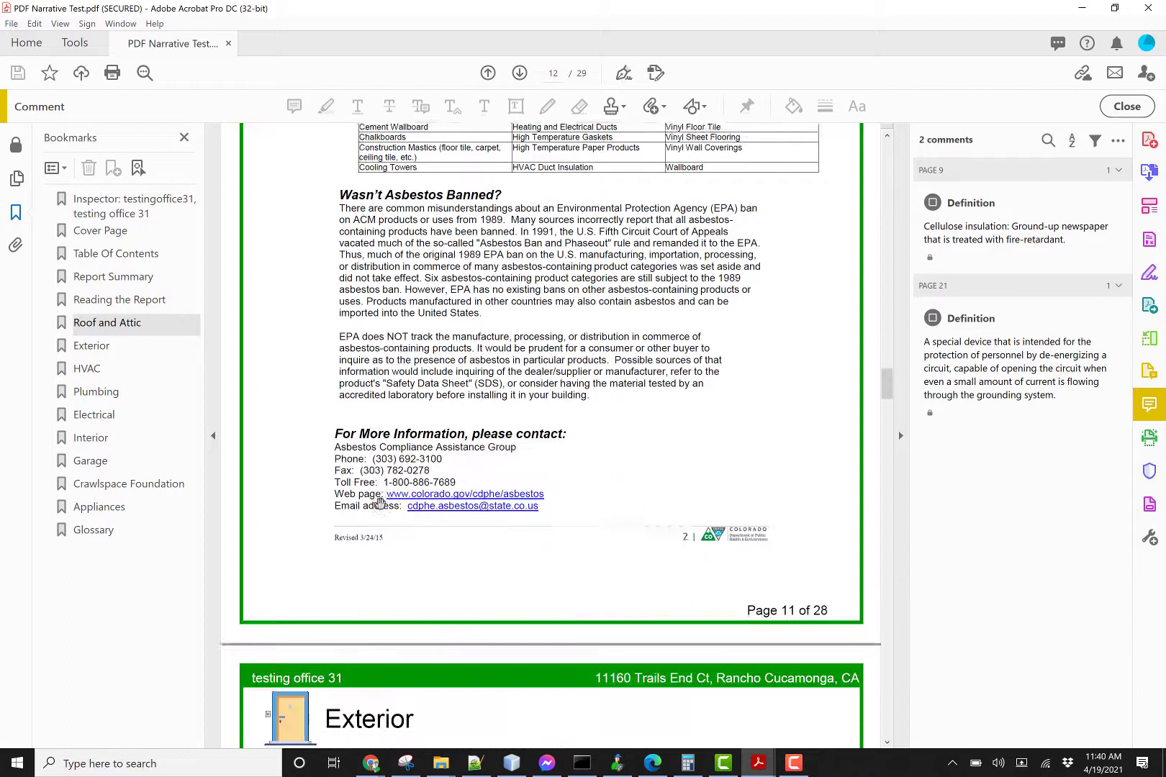
scroll(380, 501, down, 5)
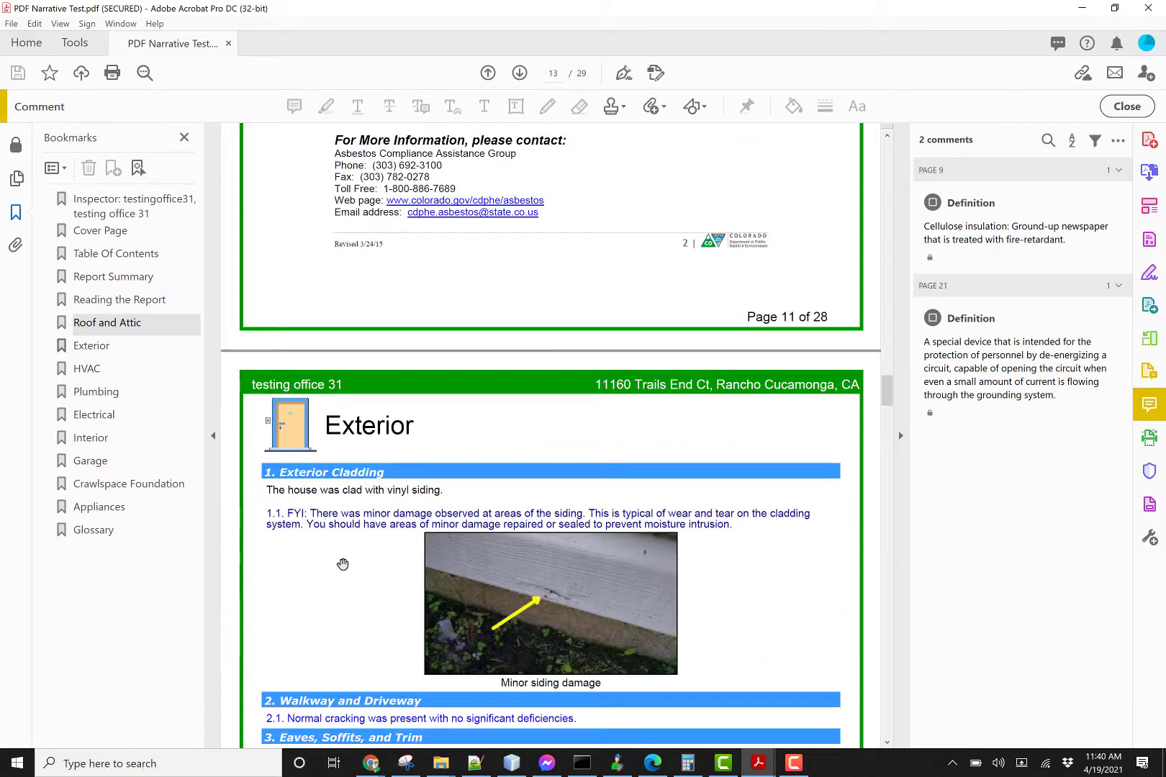